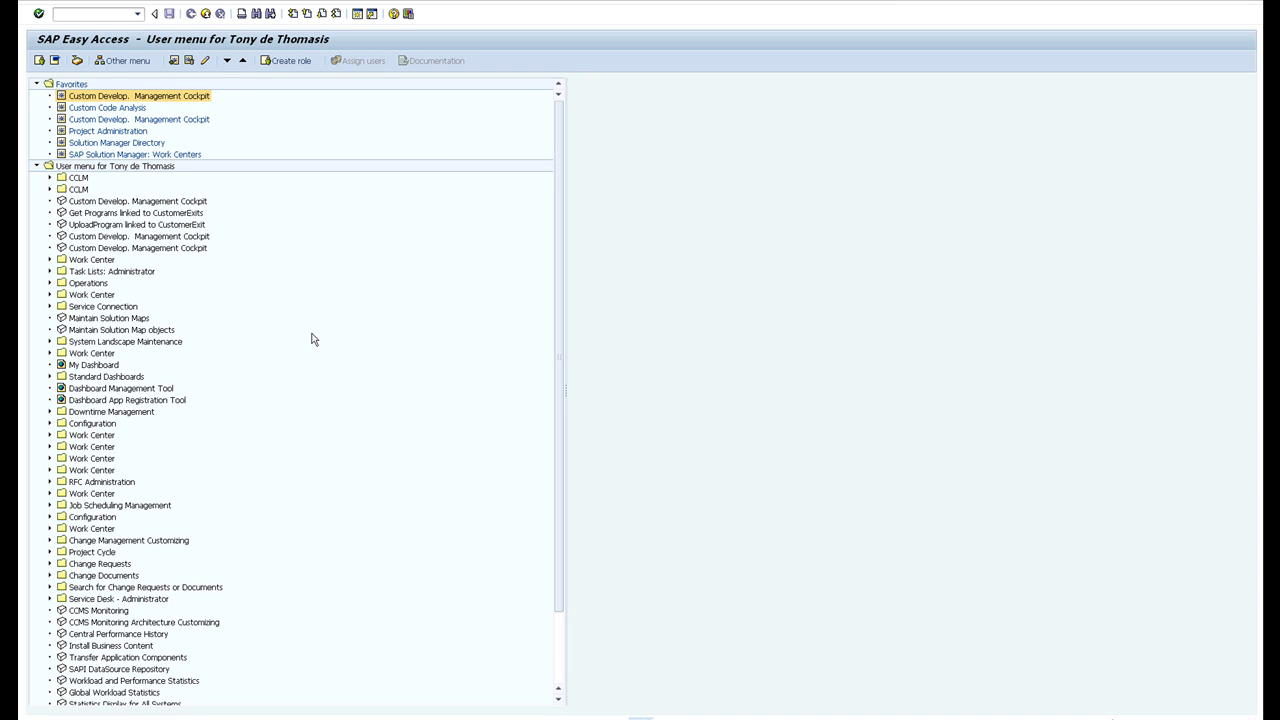
- Open the Custom Development Management Cockpit and open the clearing analysis project 00020, Clearing Run 1
double_click(142, 91)
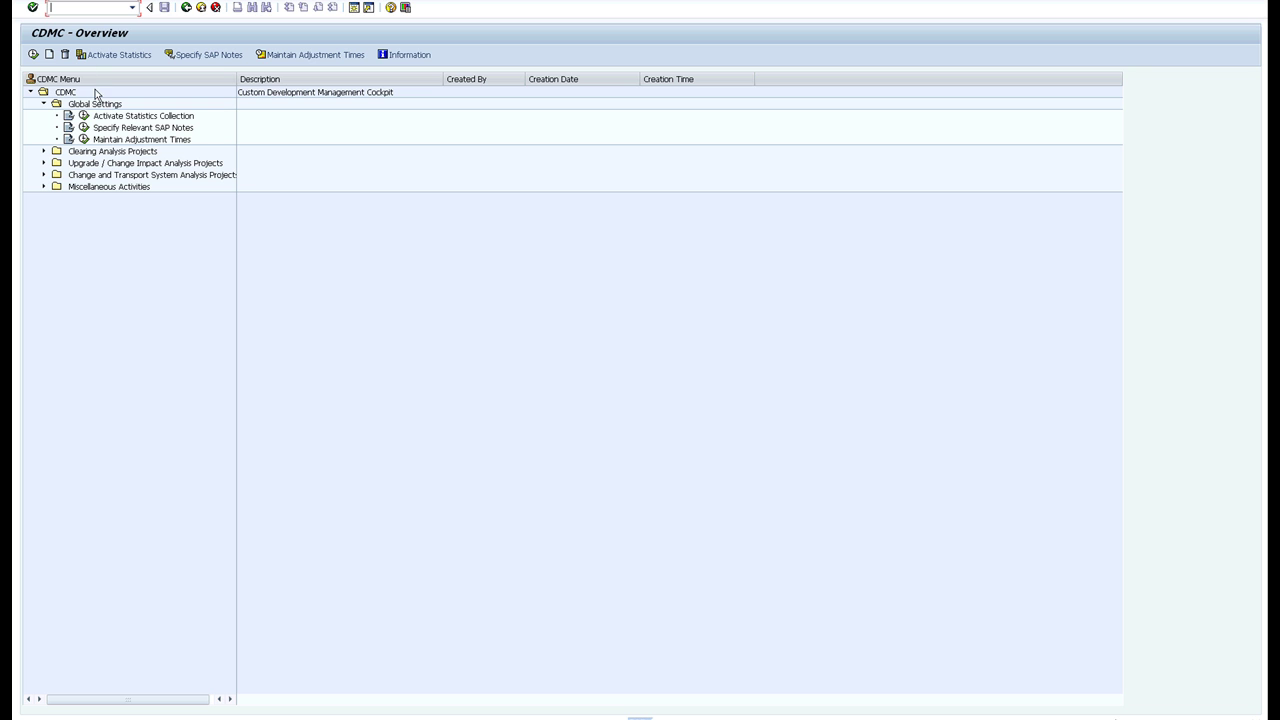
click(1116, 716)
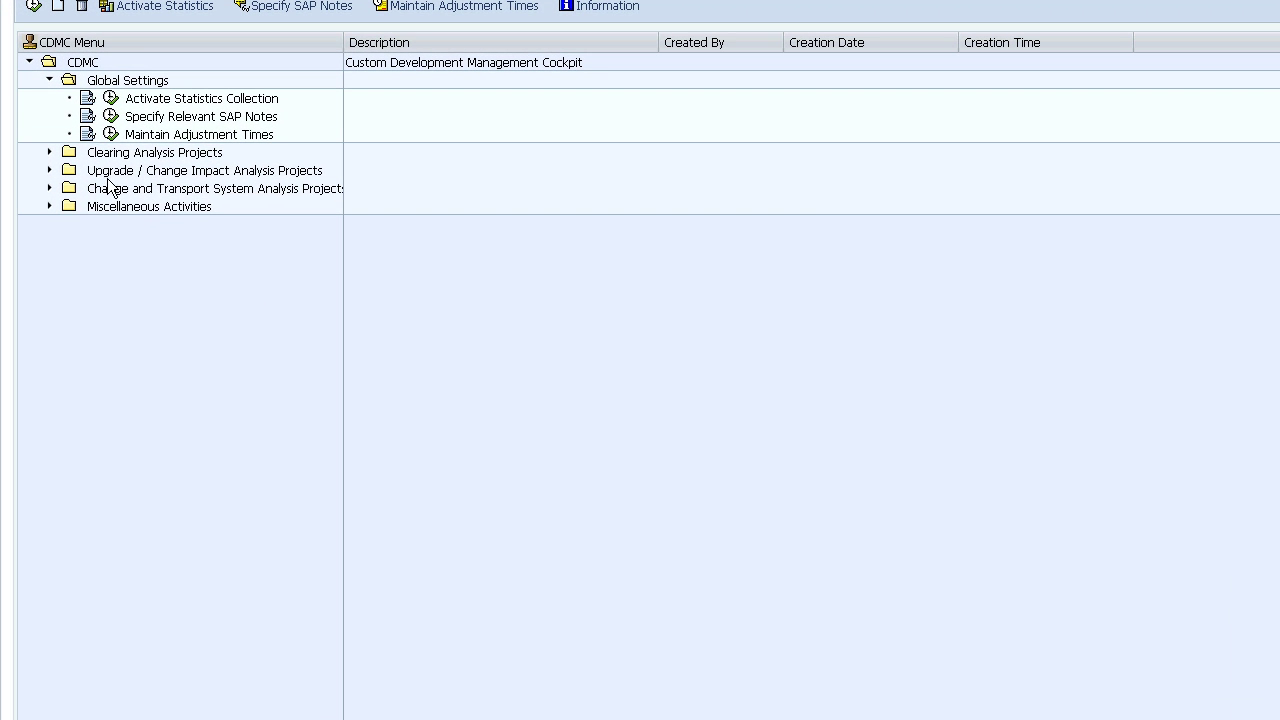
click(49, 153)
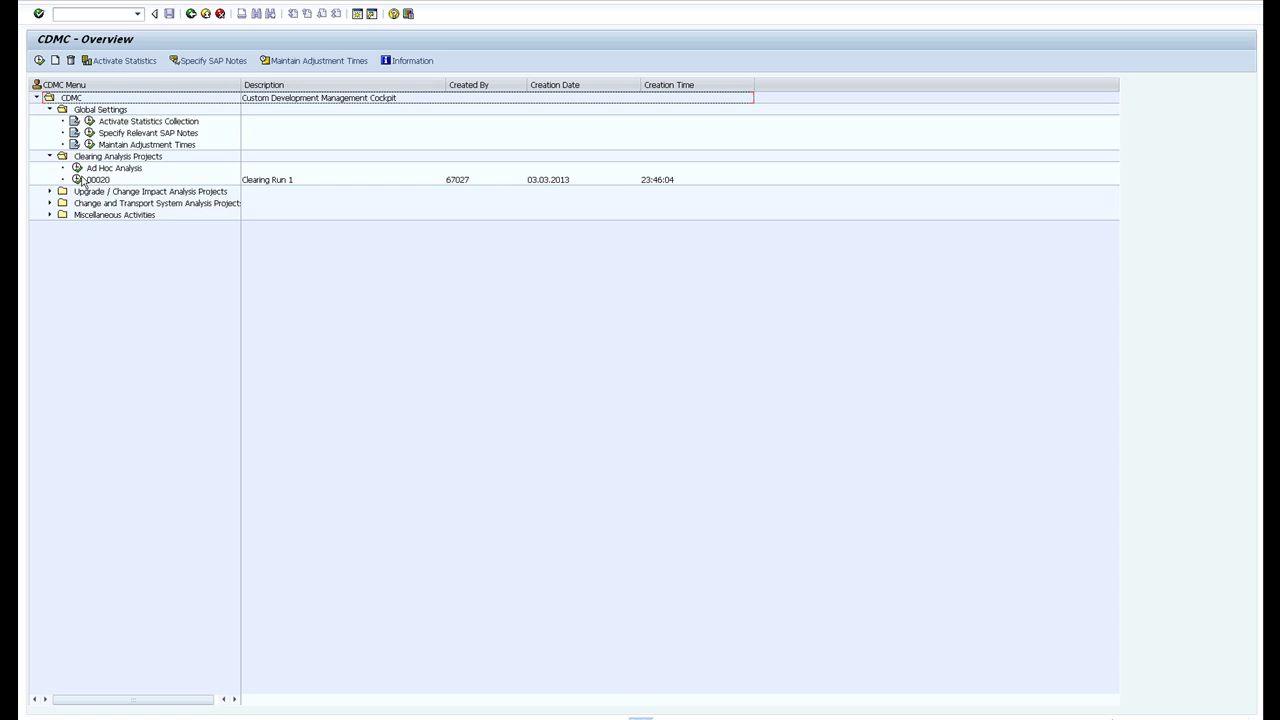
double_click(84, 180)
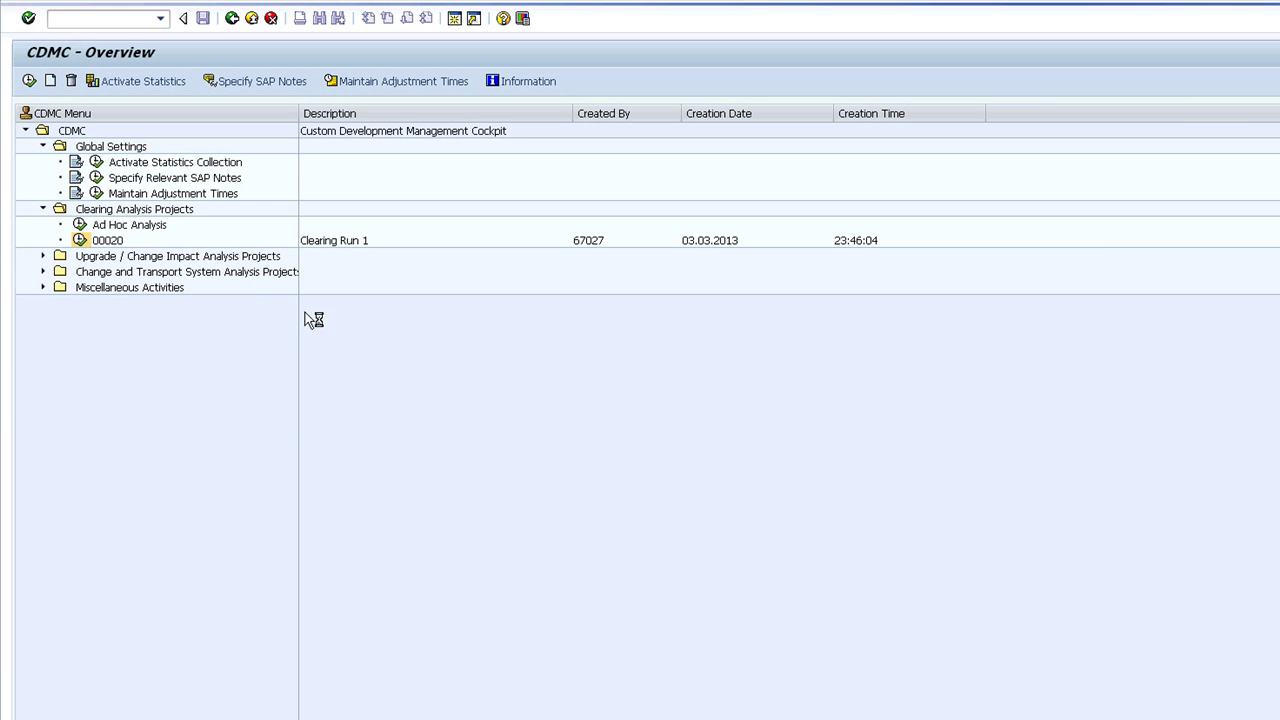
- Switch to the PowerPoint slide to examine the Statistics, Central and Analysis system landscape, and return to the SAP clearing project
key(alt+Tab)
key(alt+Tab)
key(alt+Tab)
key(alt+Tab)
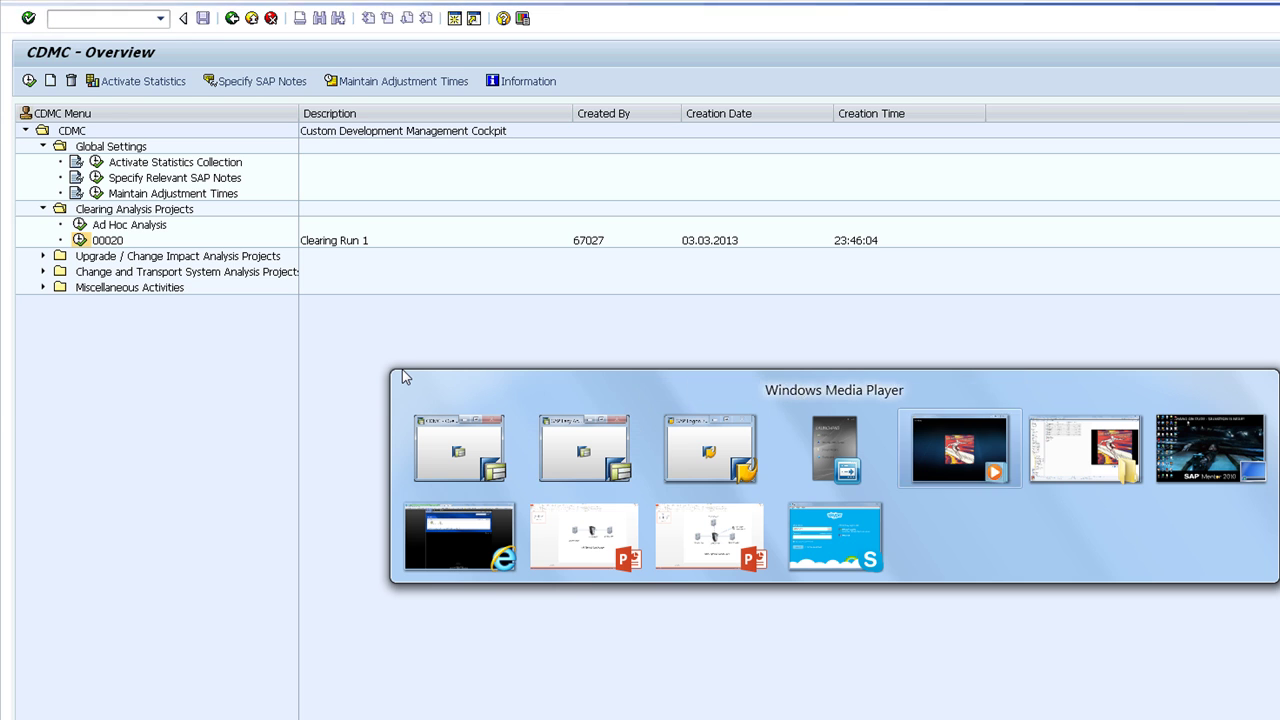
key(alt+Tab)
key(alt+Tab)
key(alt+Tab)
key(alt+Tab)
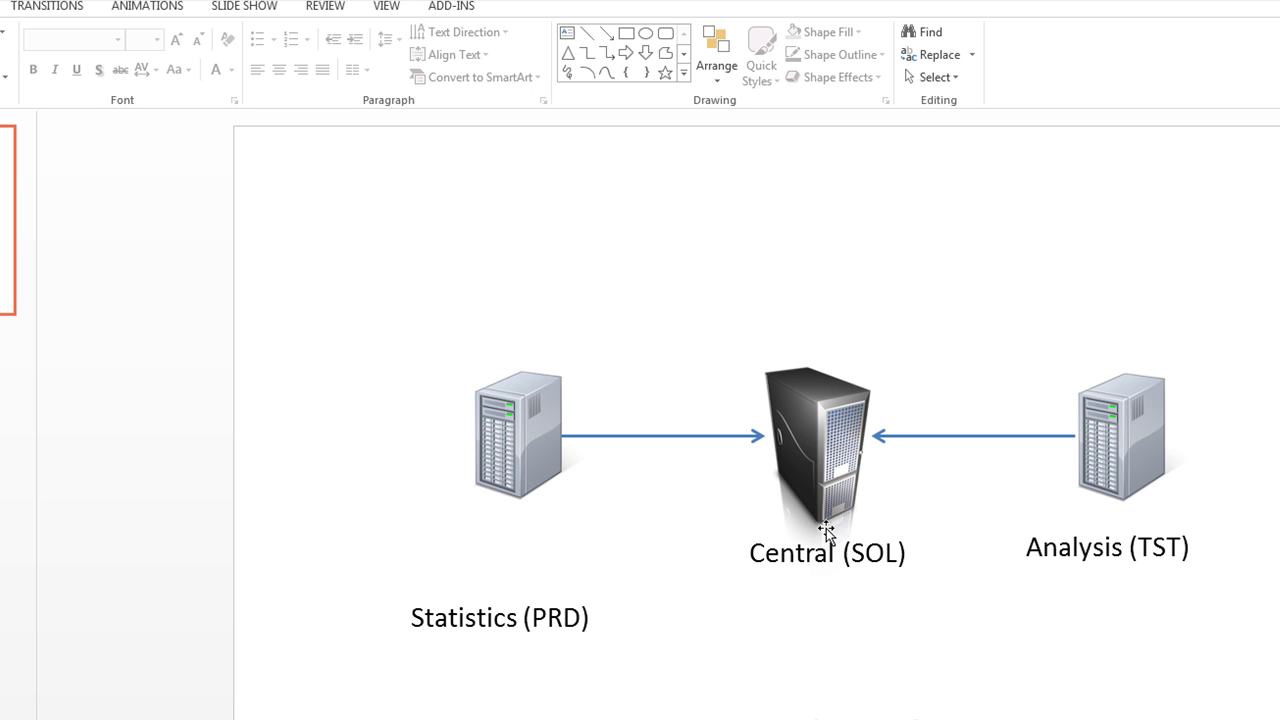
key(alt+Tab)
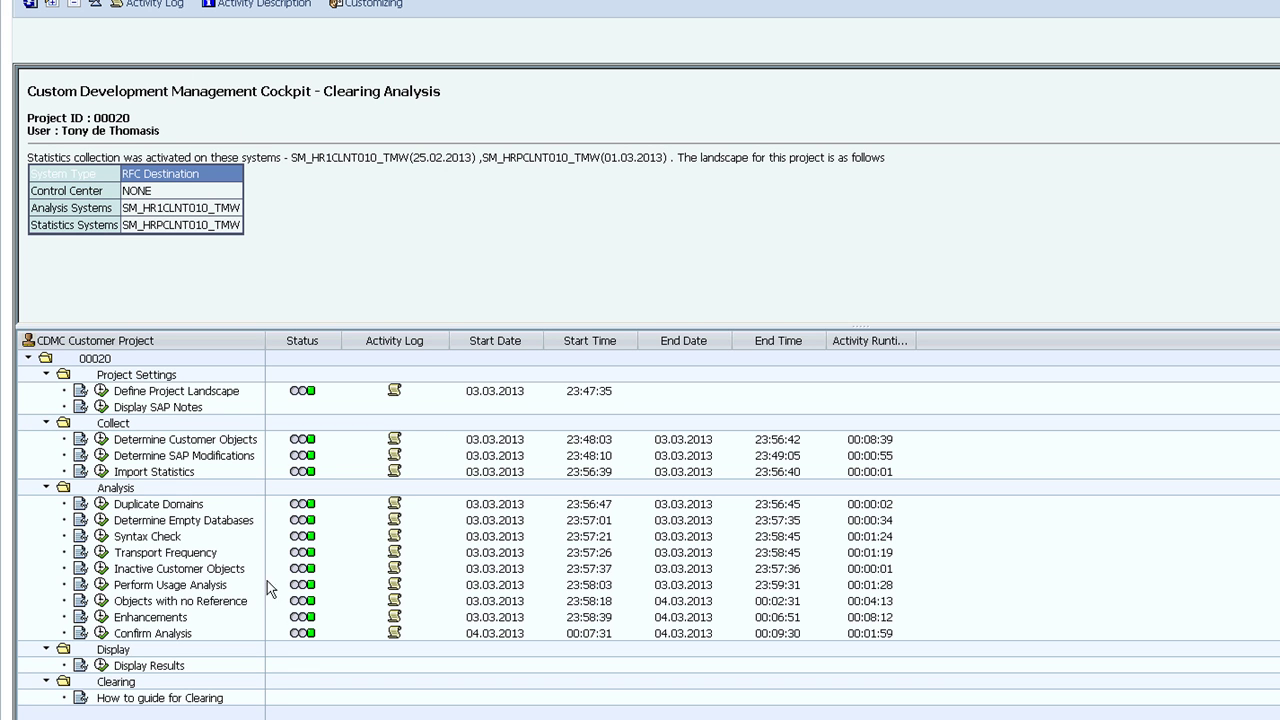
- Display the clearing analysis results by Development Class, with all development classes selected
click(101, 665)
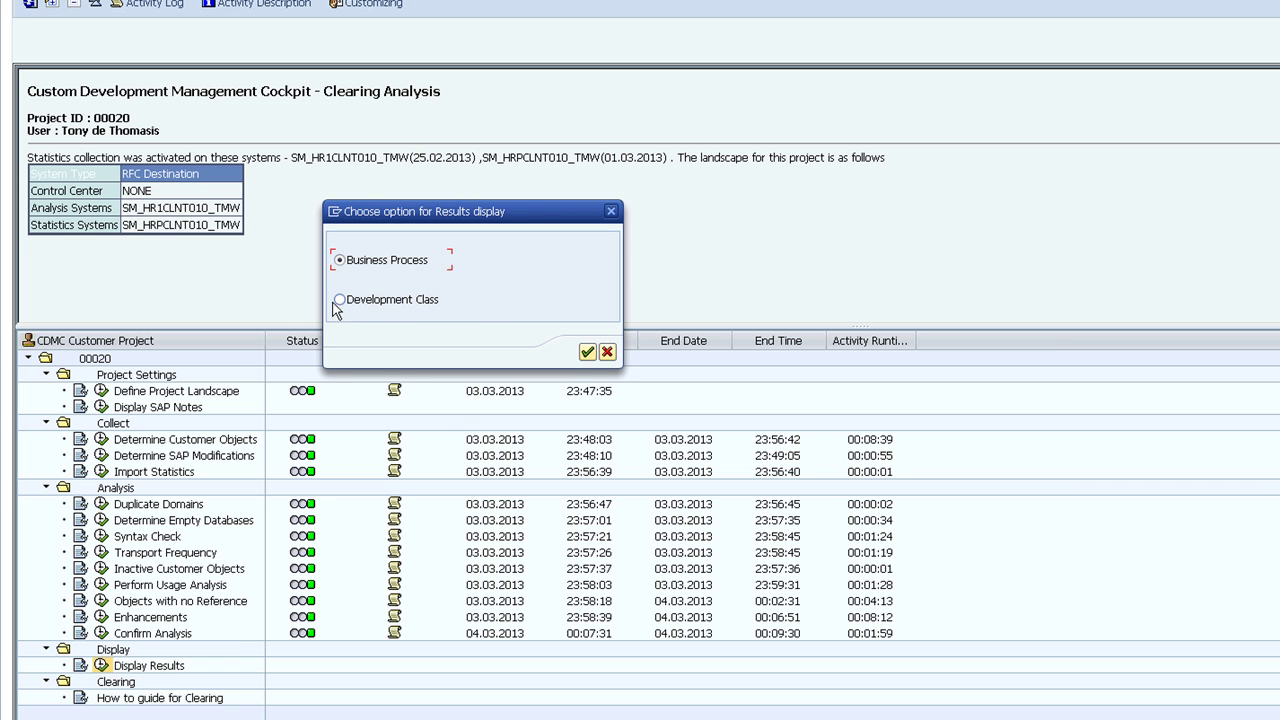
click(341, 301)
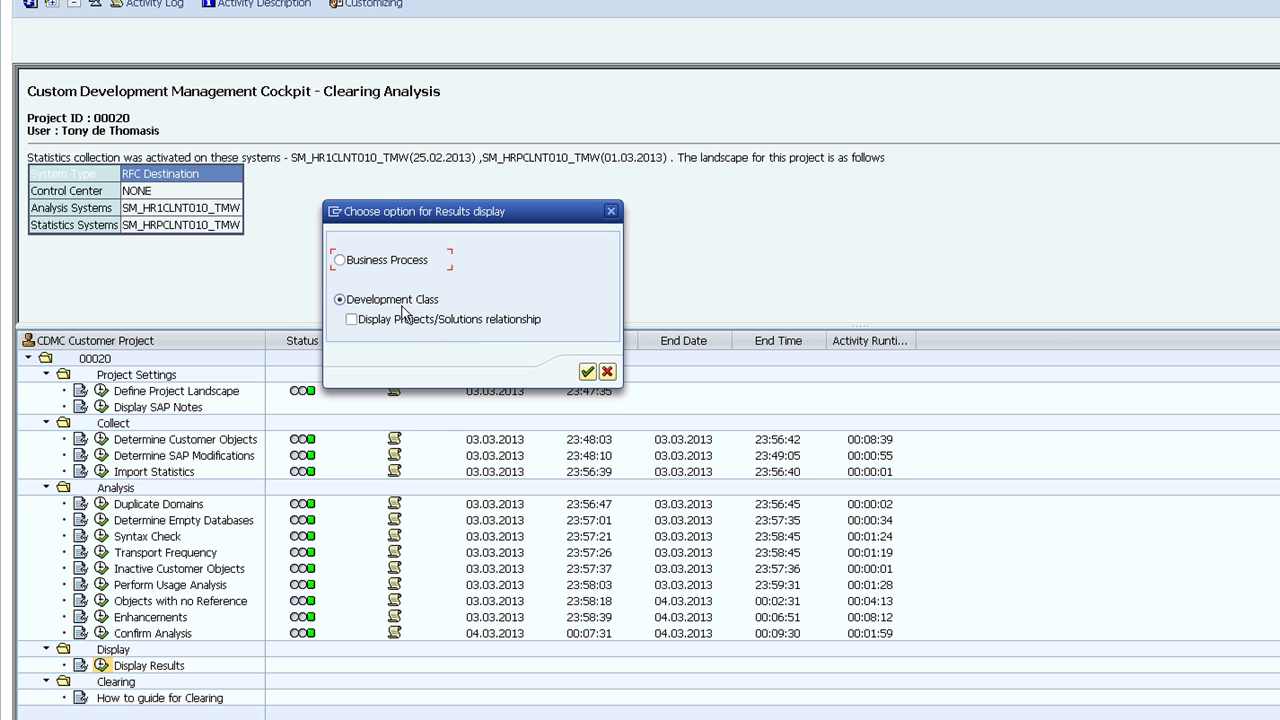
click(586, 373)
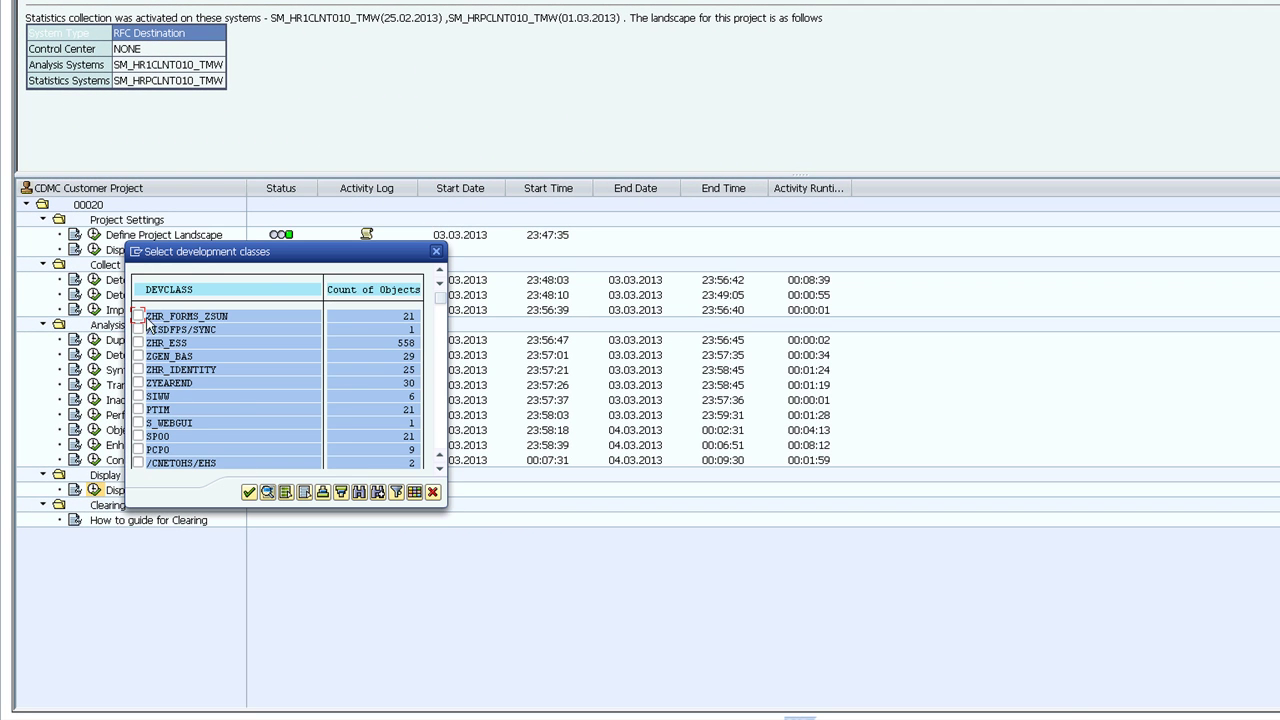
scroll(441, 388, down, 5)
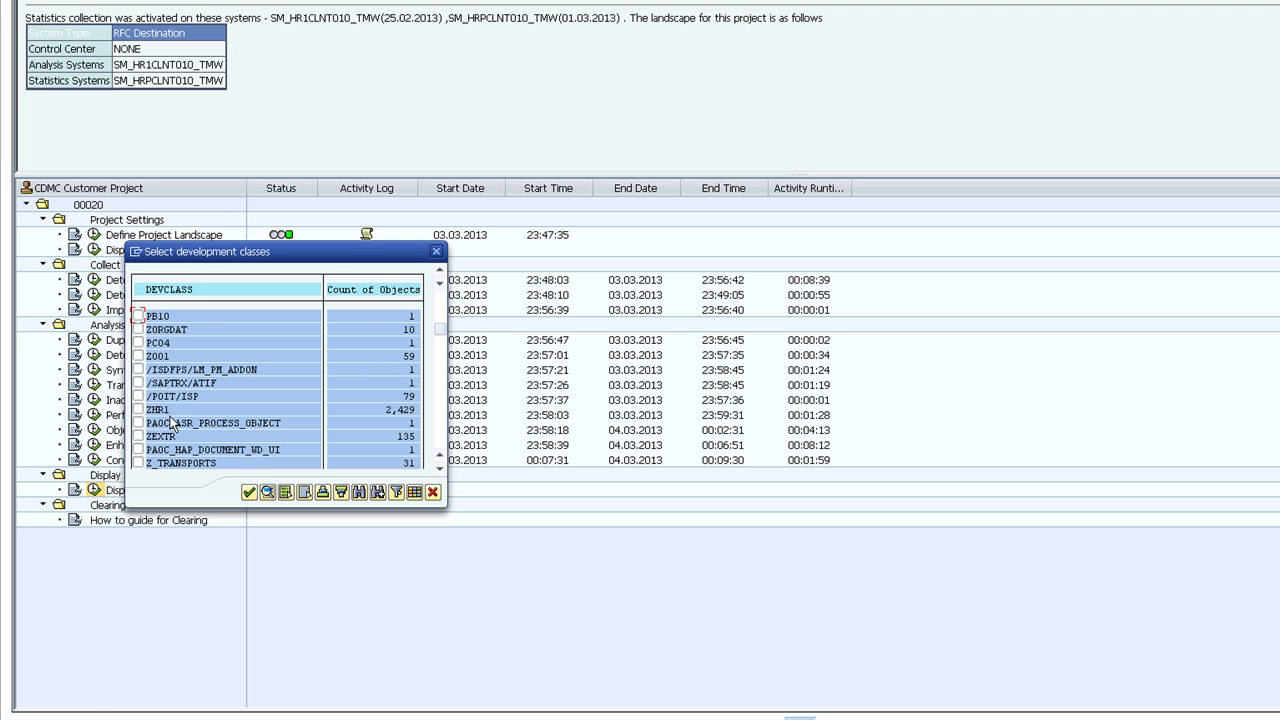
click(286, 493)
key(alt+Tab)
key(Escape)
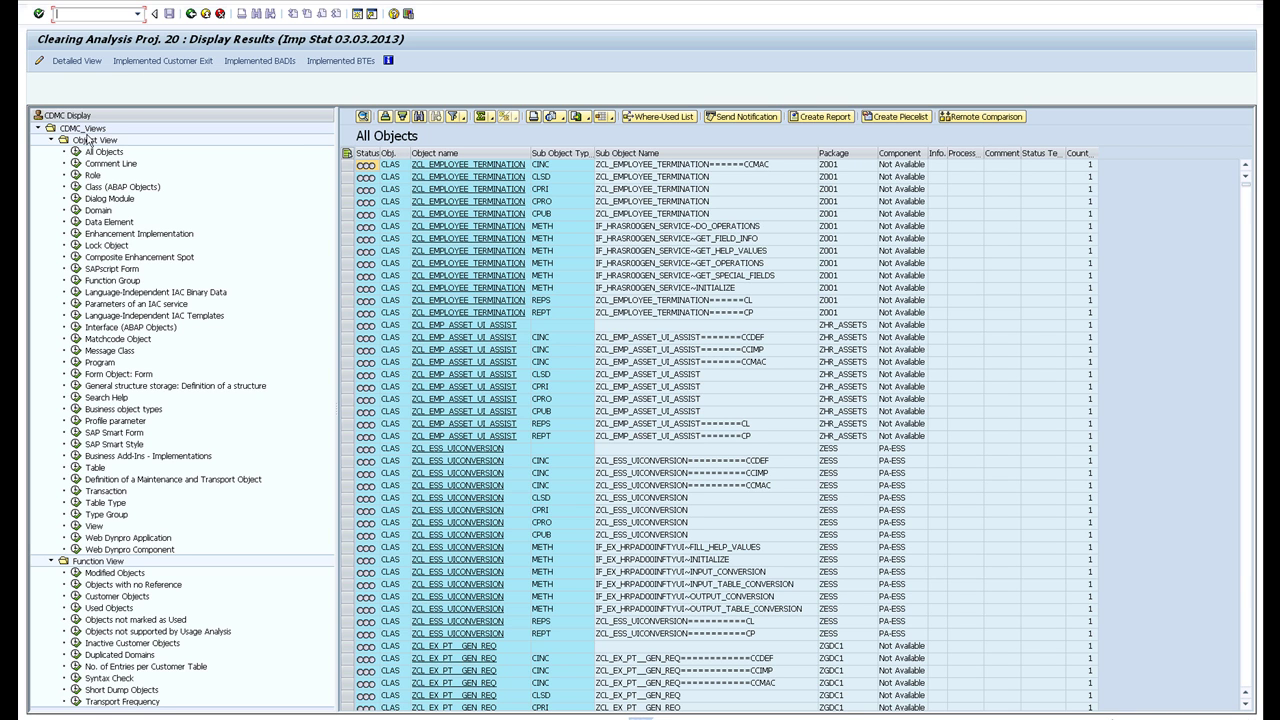
- Switch the All Objects results to the detailed view and examine the package, change, request and usage columns
click(77, 61)
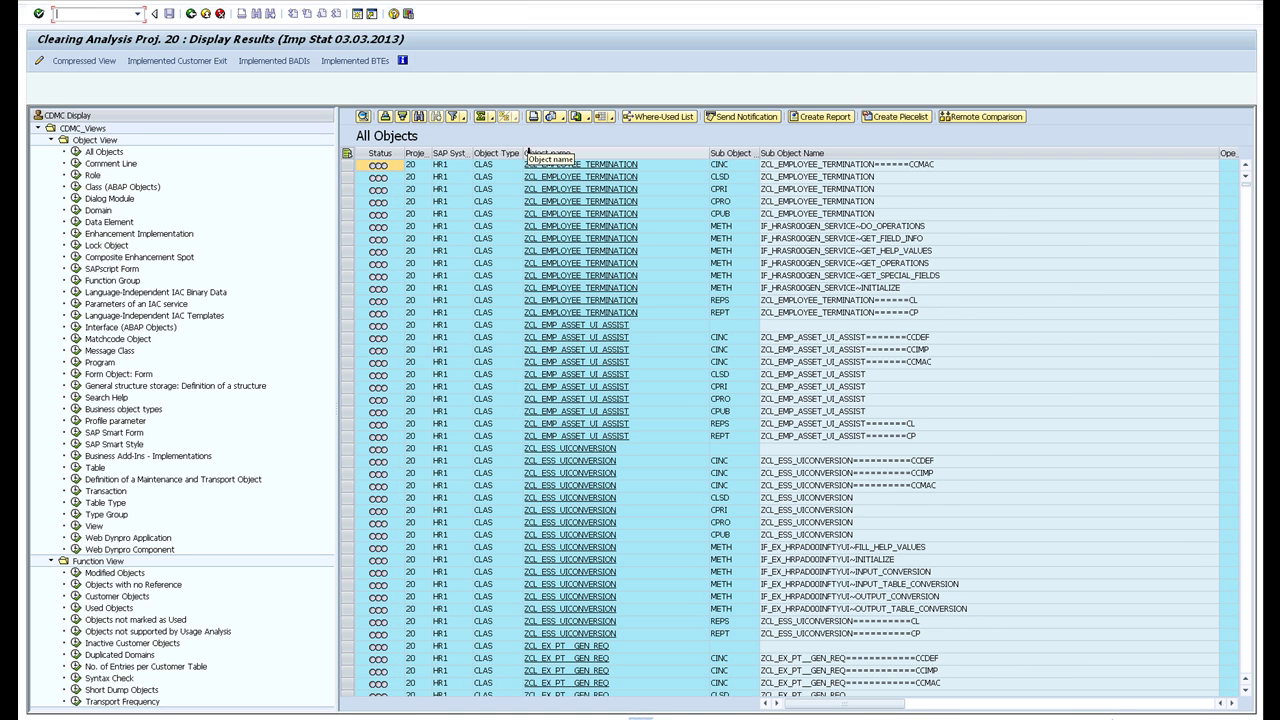
click(1151, 705)
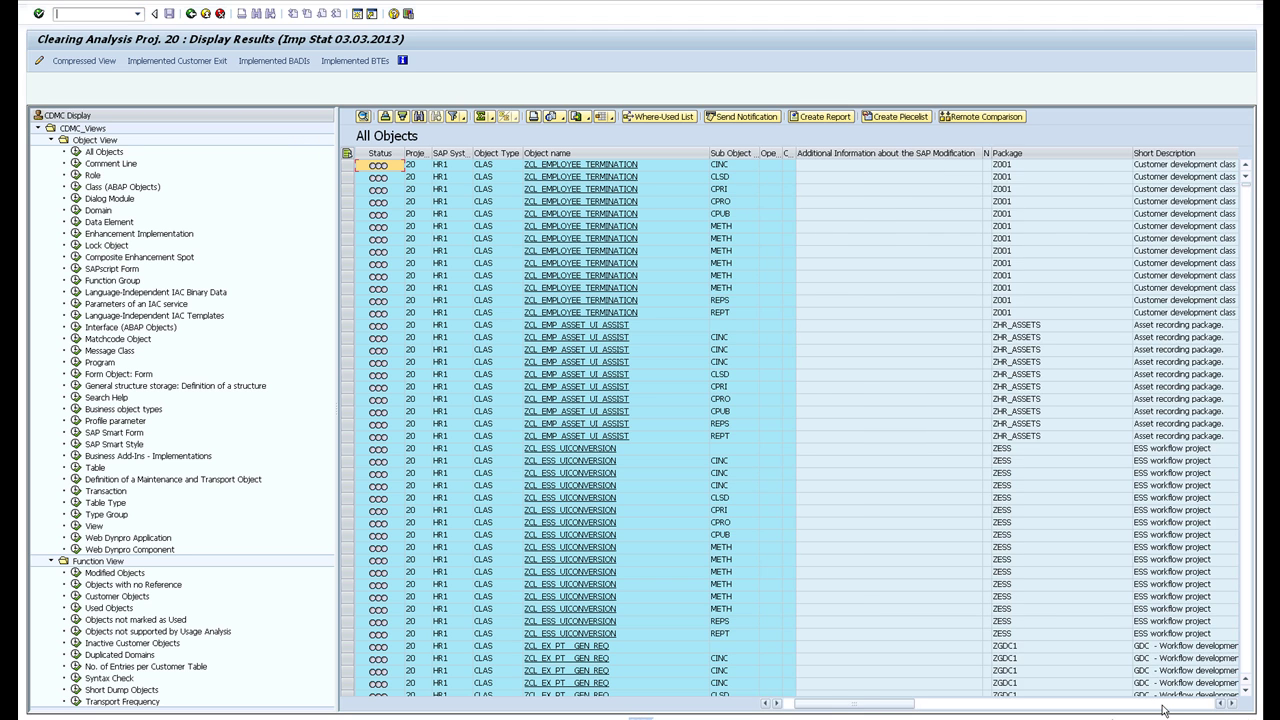
click(1163, 710)
click(1163, 710)
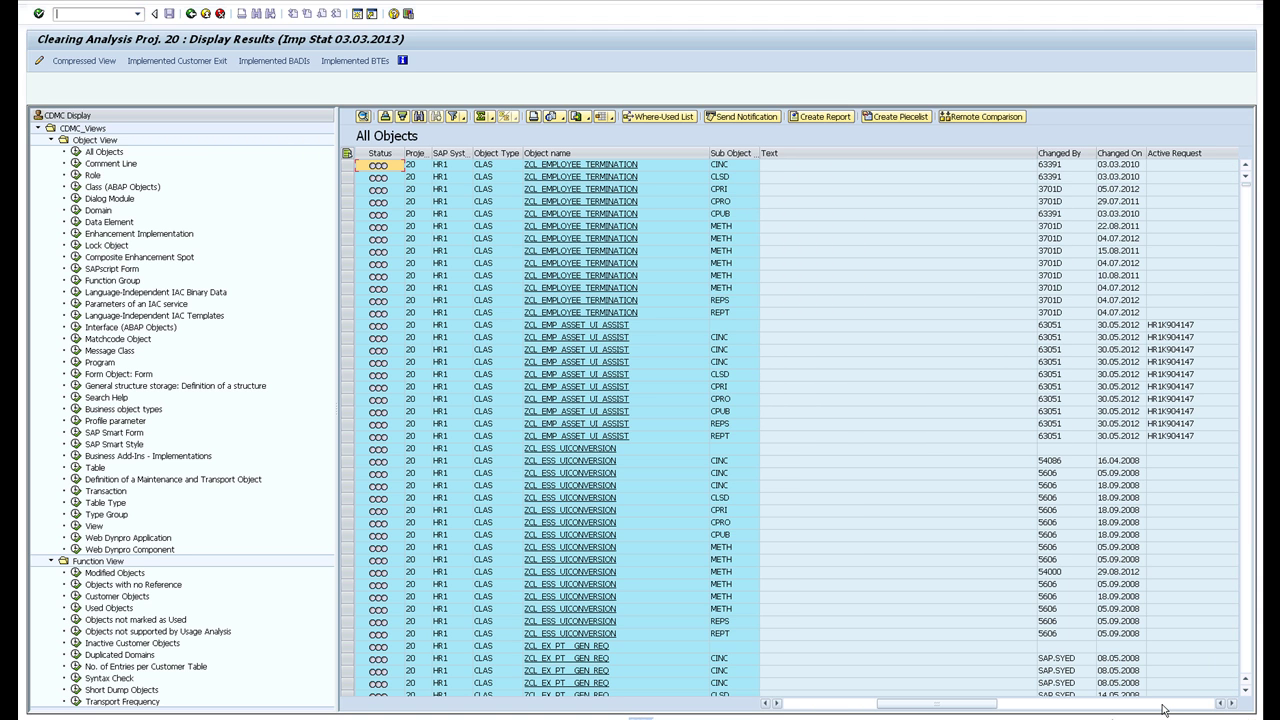
click(1163, 710)
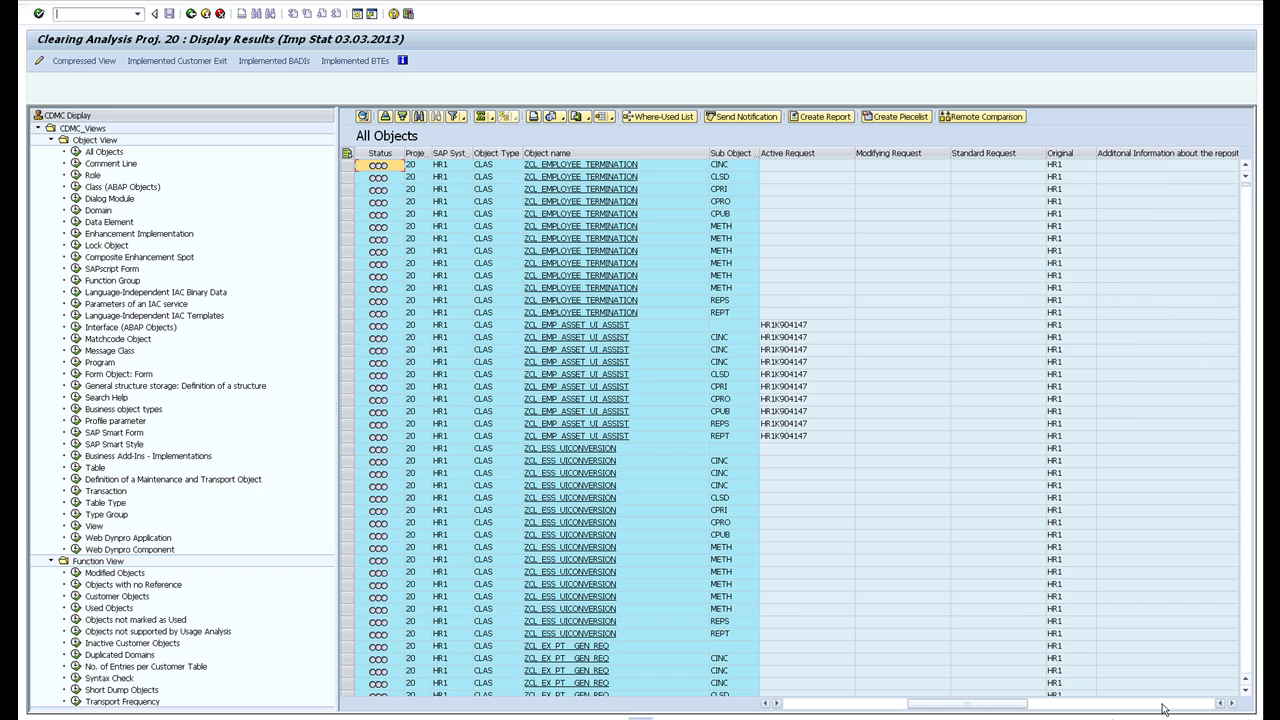
click(1163, 710)
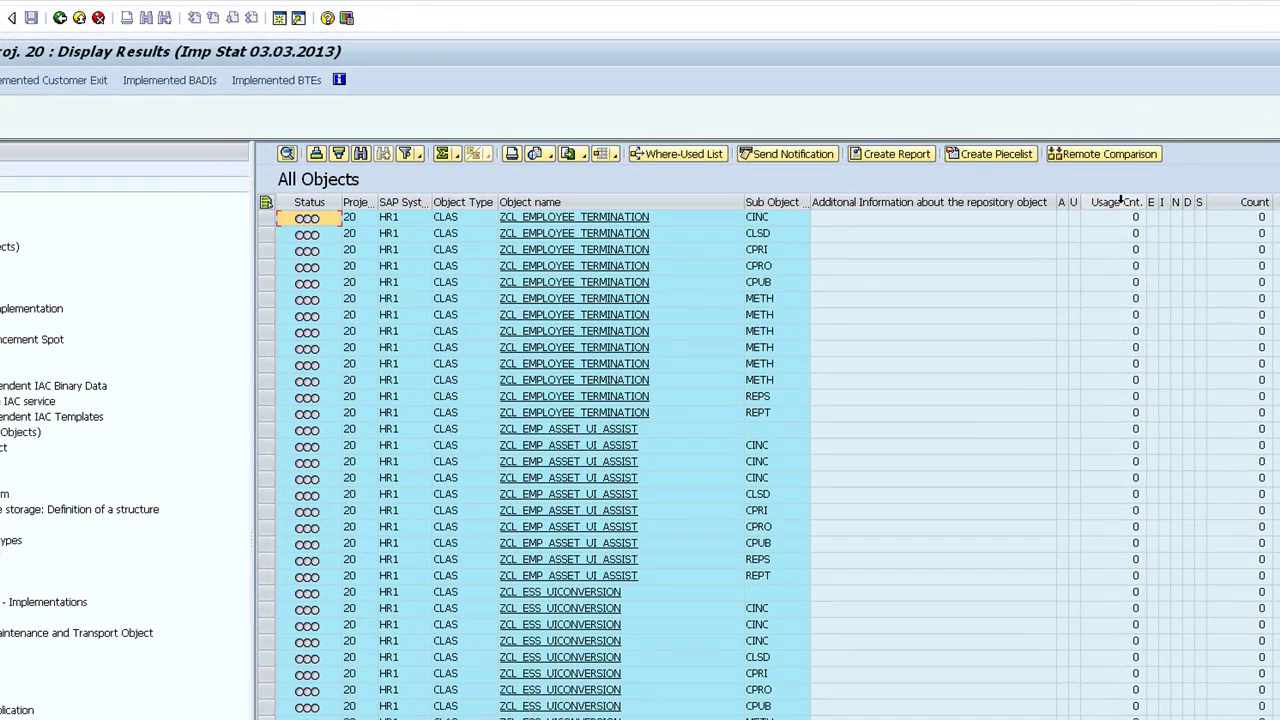
- Sort the All Objects list by Usage Cnt. in descending order, and re-sort it in ascending order
click(1120, 200)
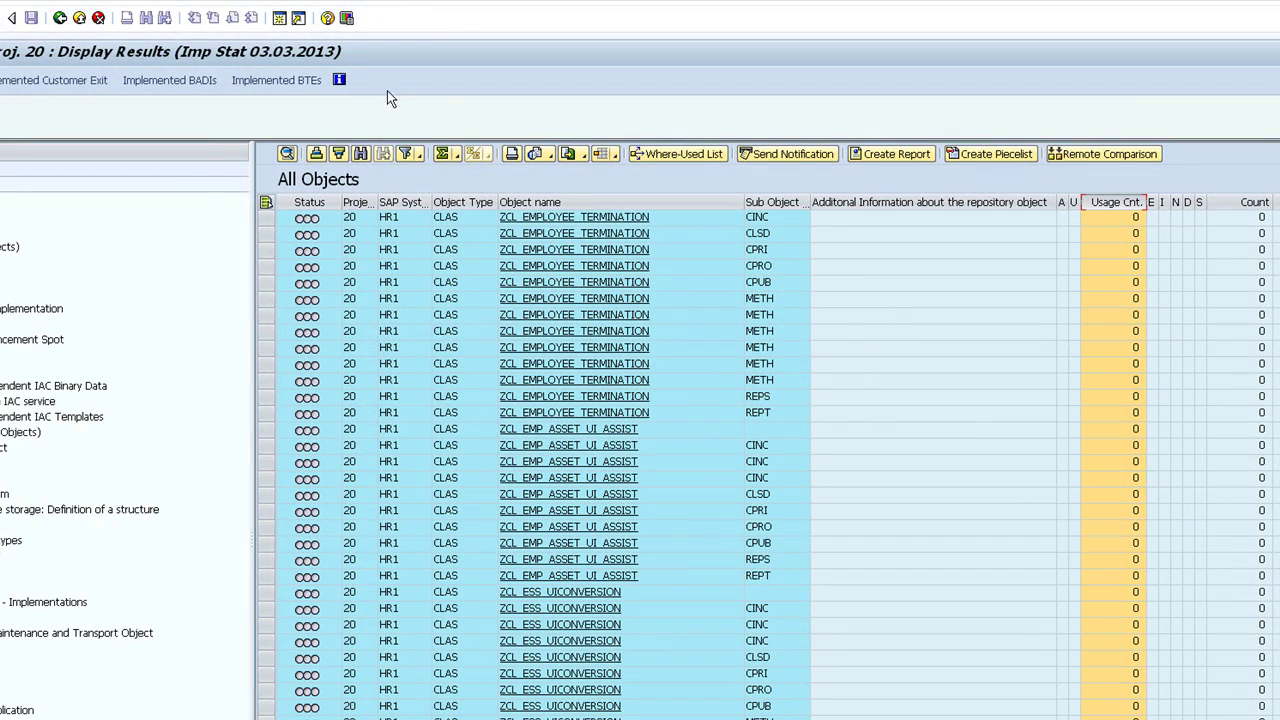
click(338, 154)
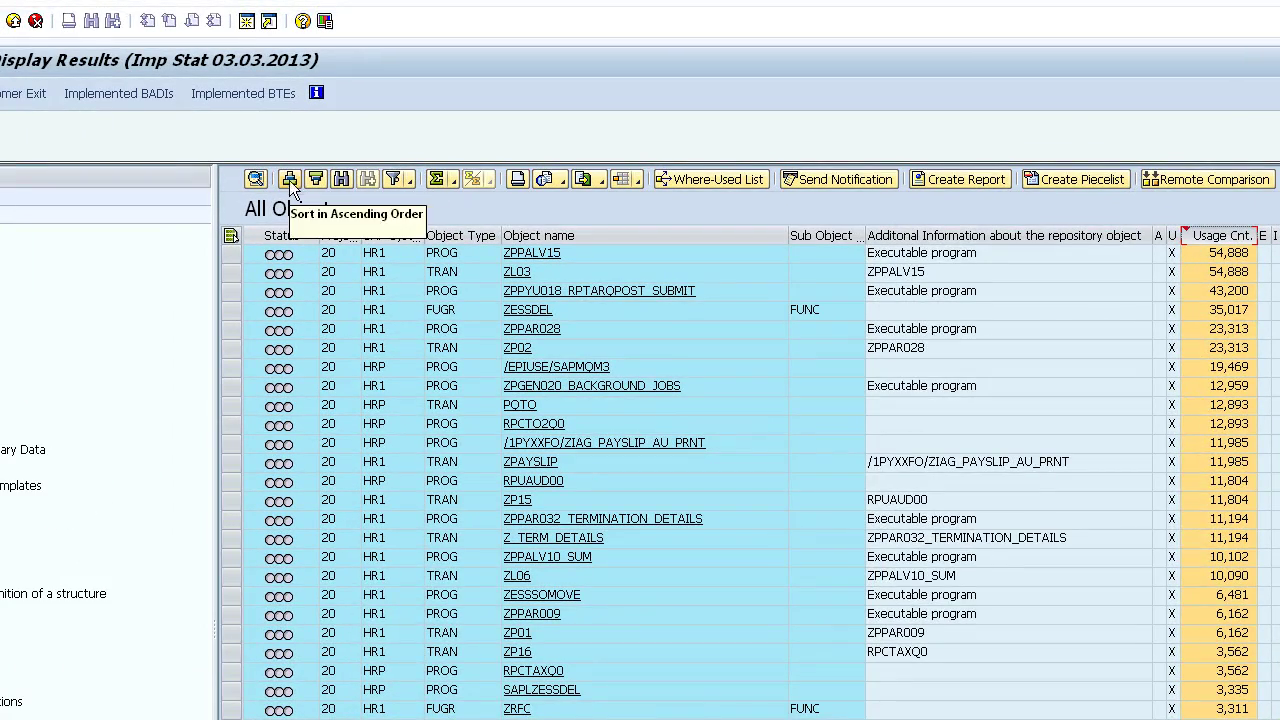
click(289, 181)
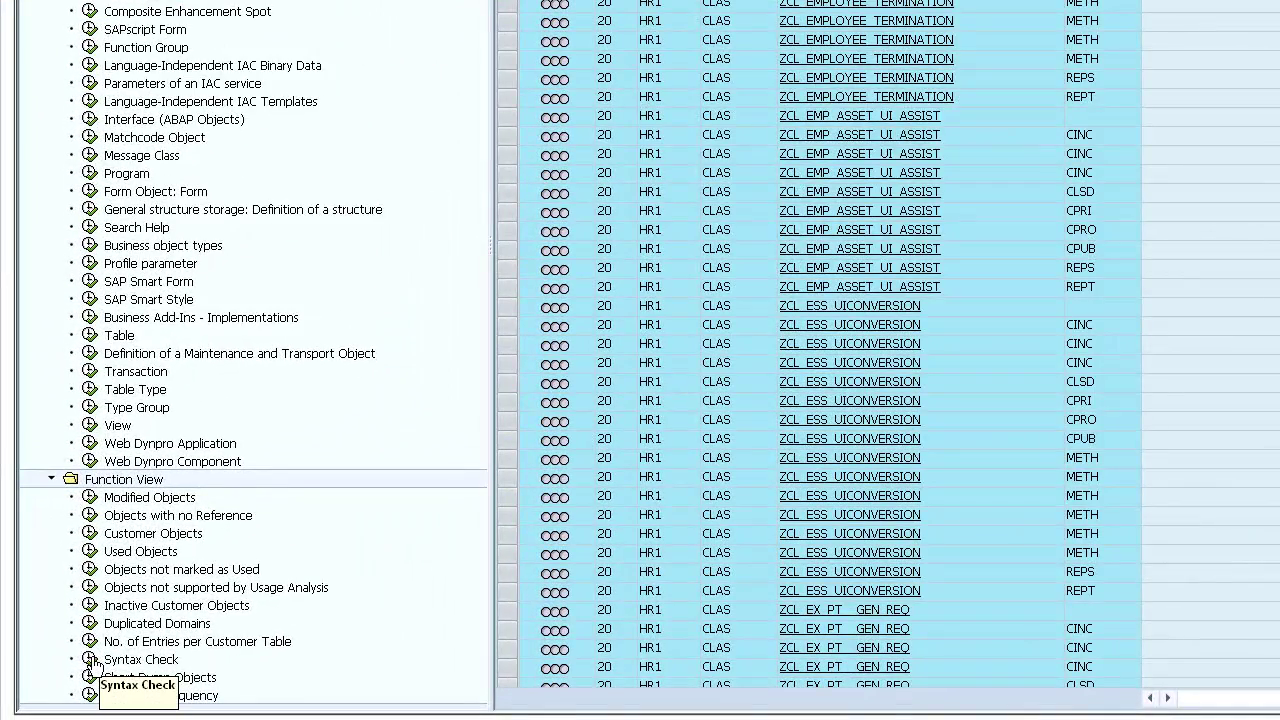
- Display the Syntax Check results, followed by the Short Dump Objects results, from the Function View
click(91, 660)
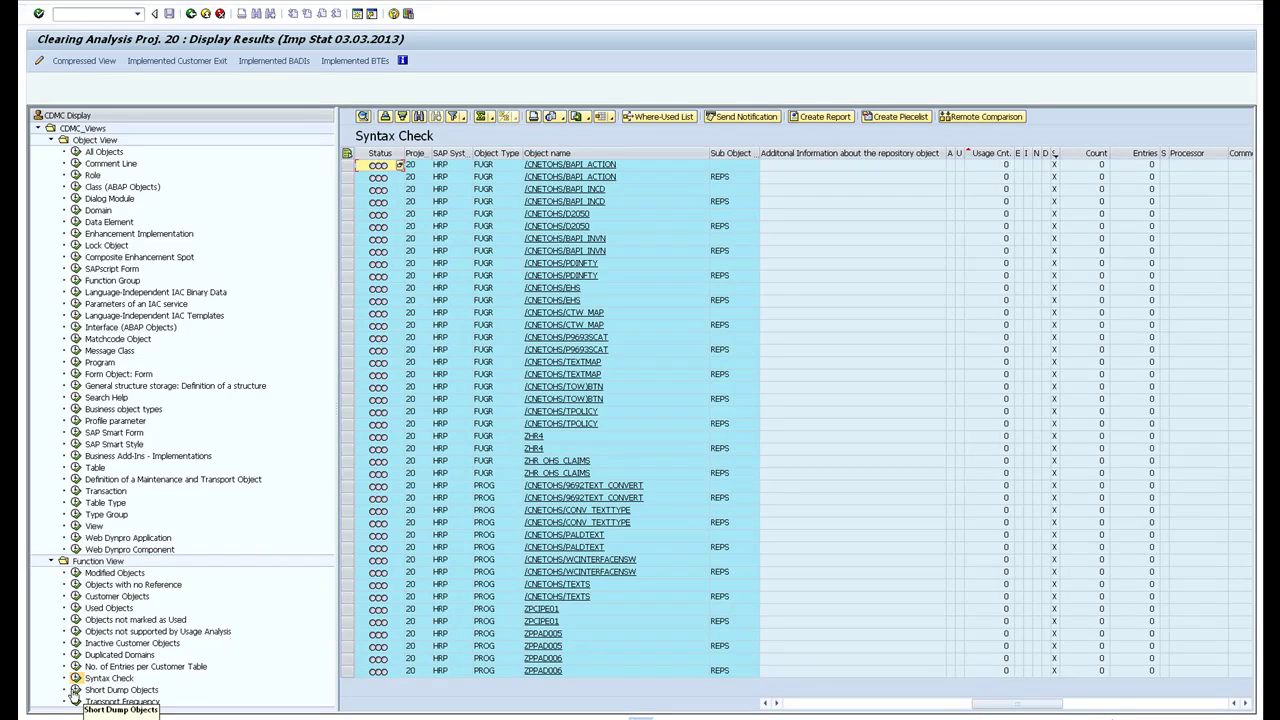
click(76, 692)
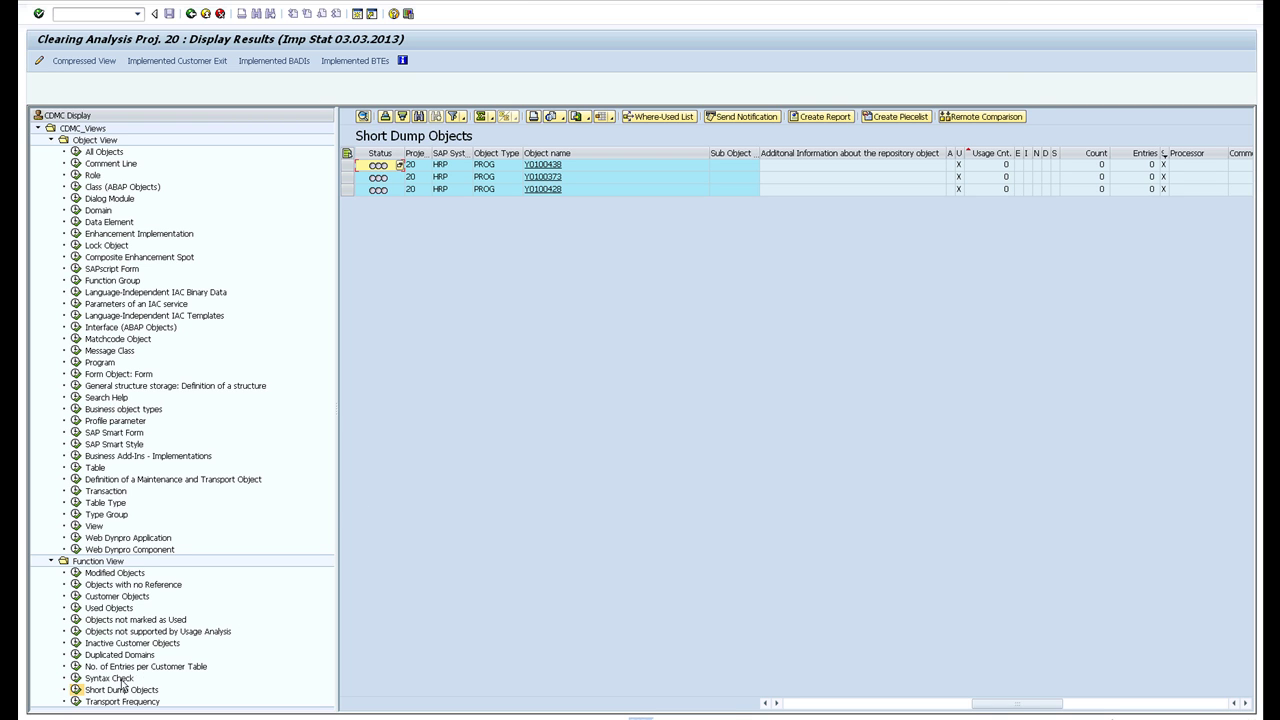
- Display No. of Entries per Customer Table and sort it by Entries, first descending and finally ascending
click(88, 667)
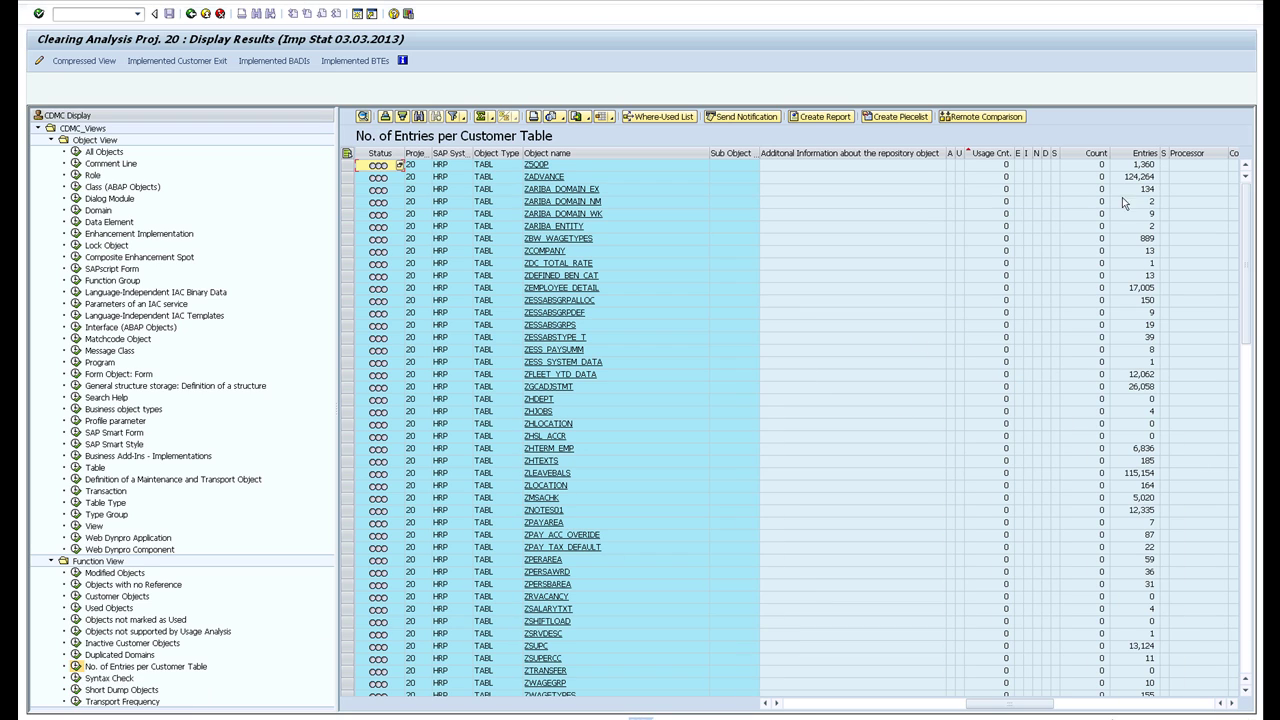
click(1140, 153)
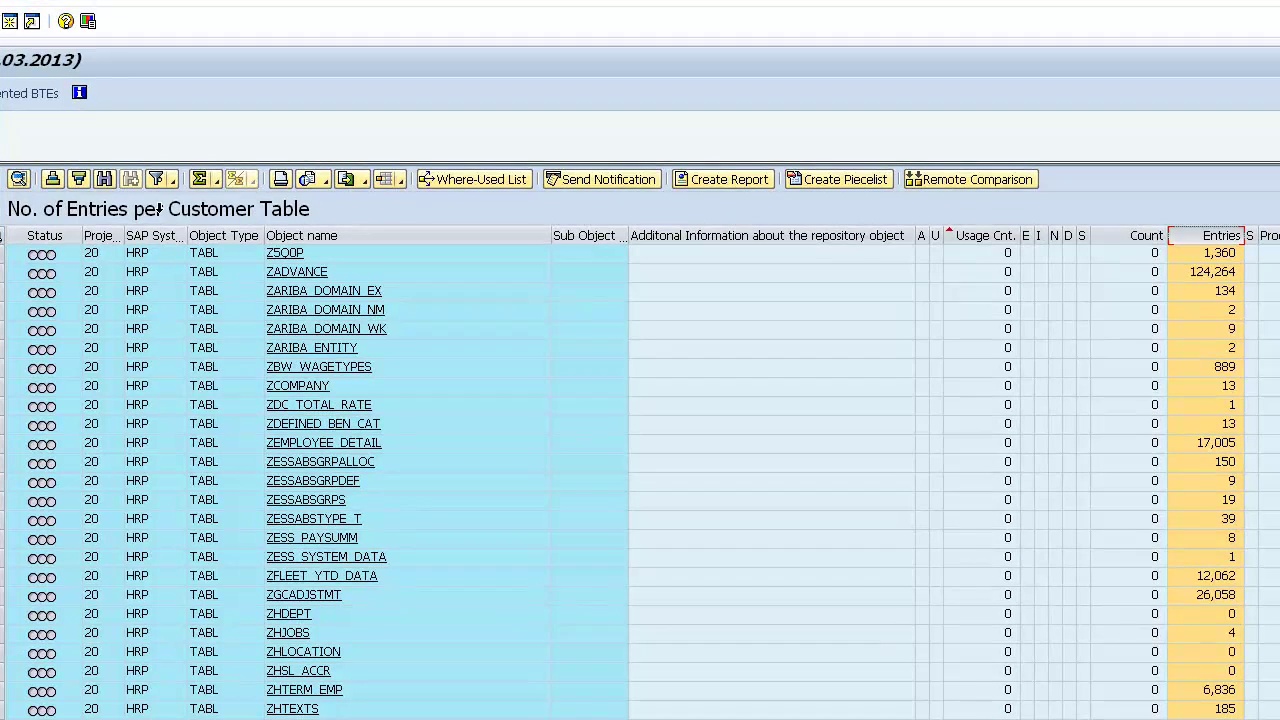
click(78, 179)
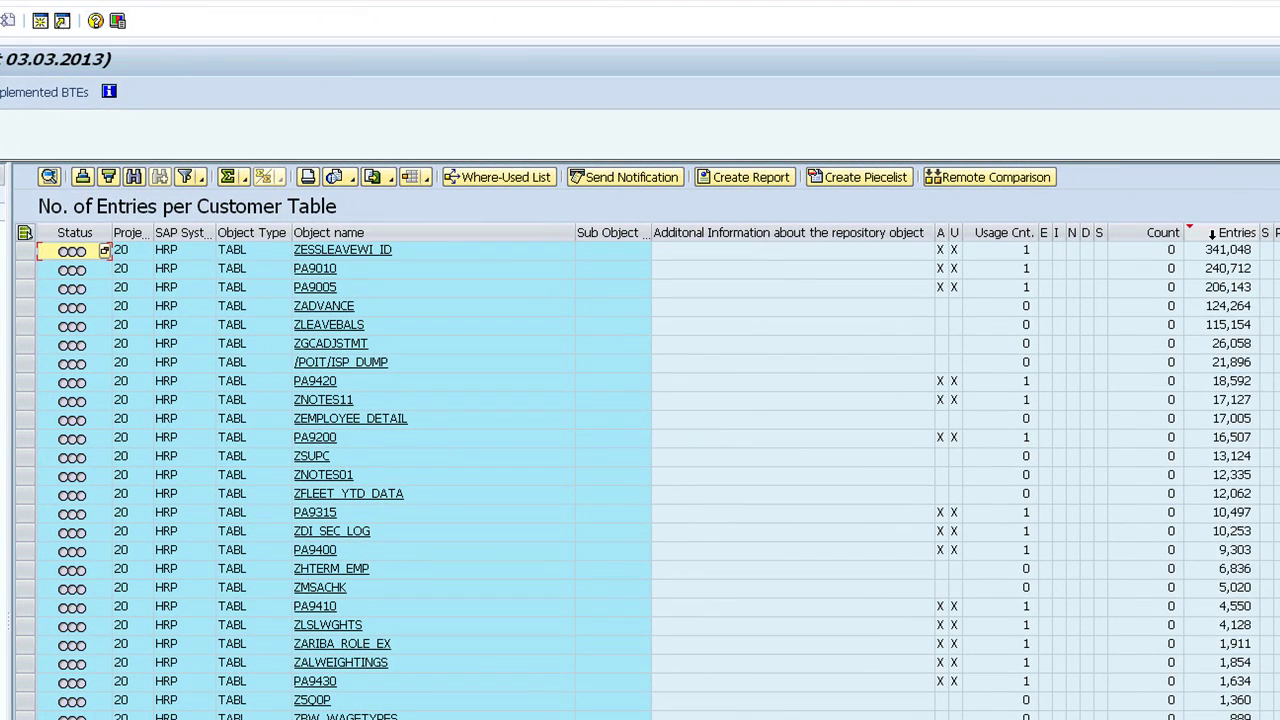
click(1230, 232)
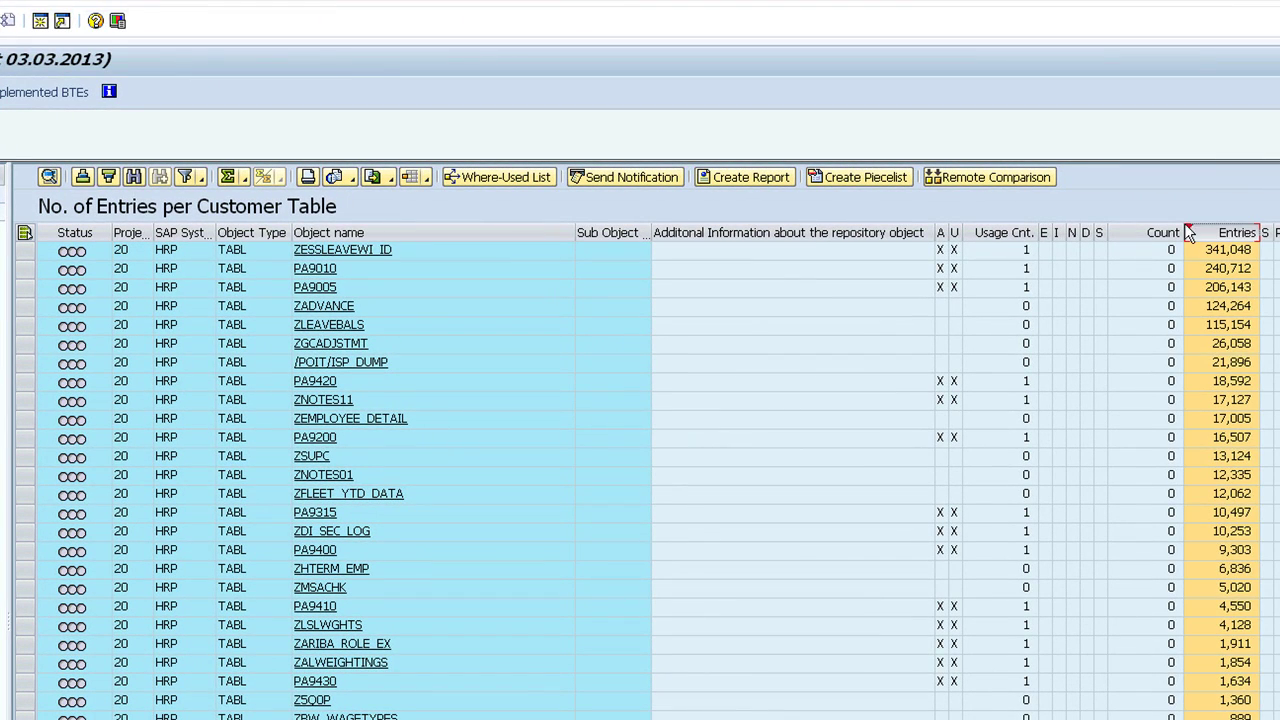
click(83, 177)
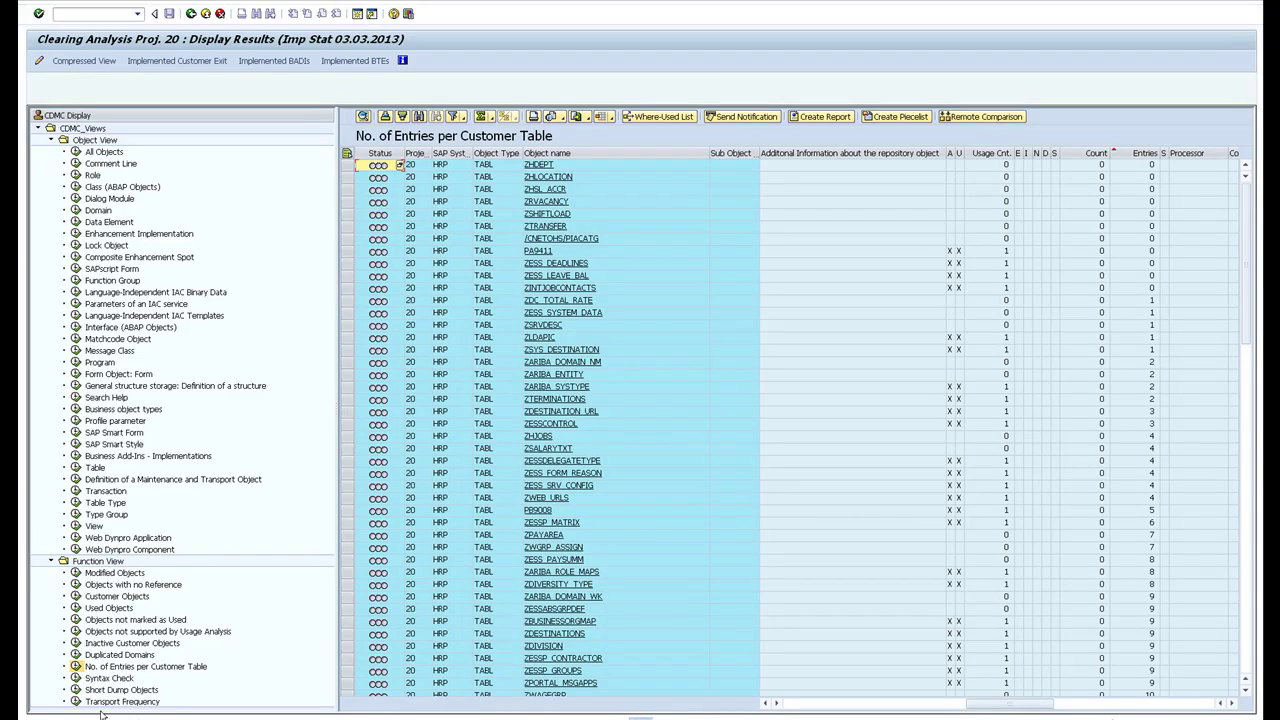
- Display the Transport Frequency results and sort them by Count in descending order
click(112, 701)
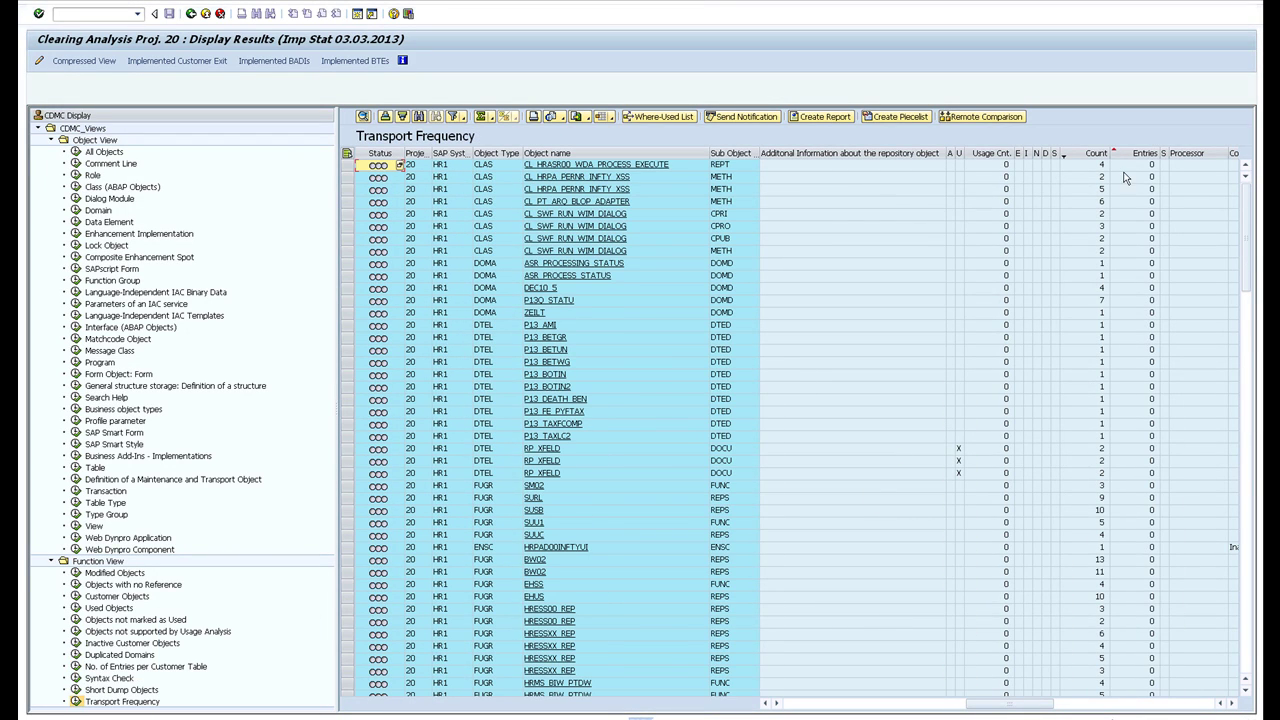
click(1097, 153)
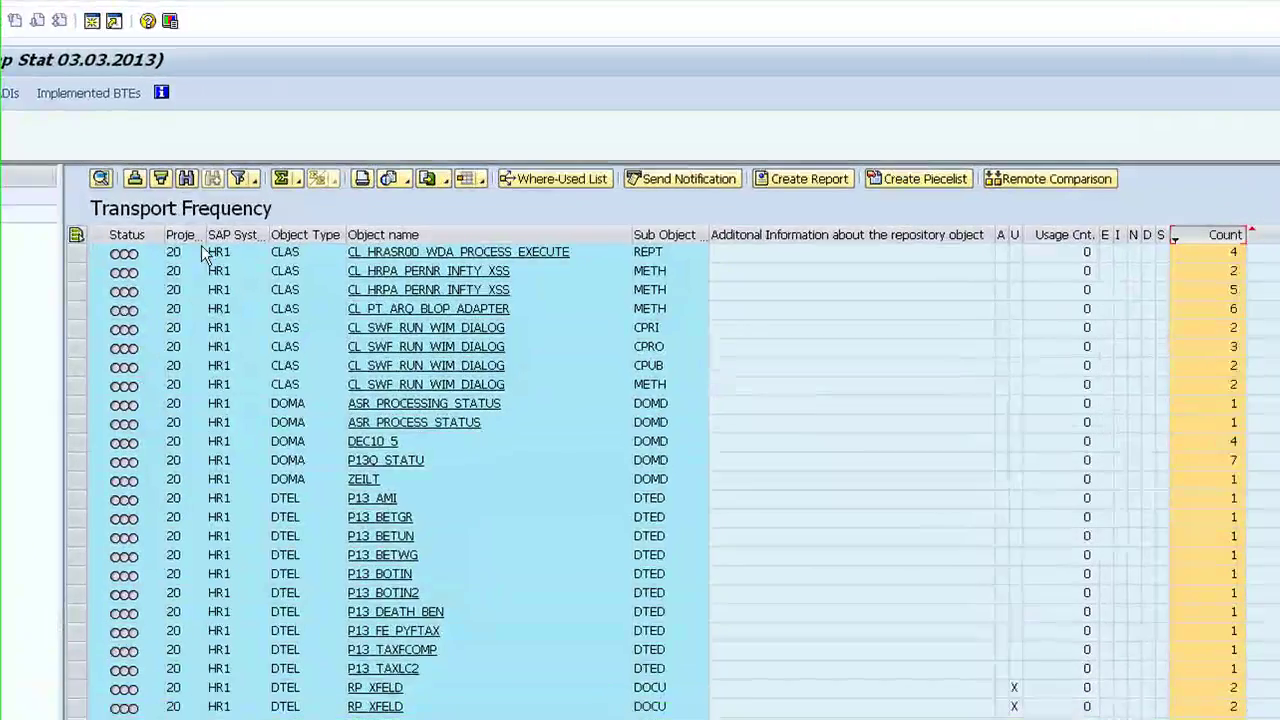
click(159, 179)
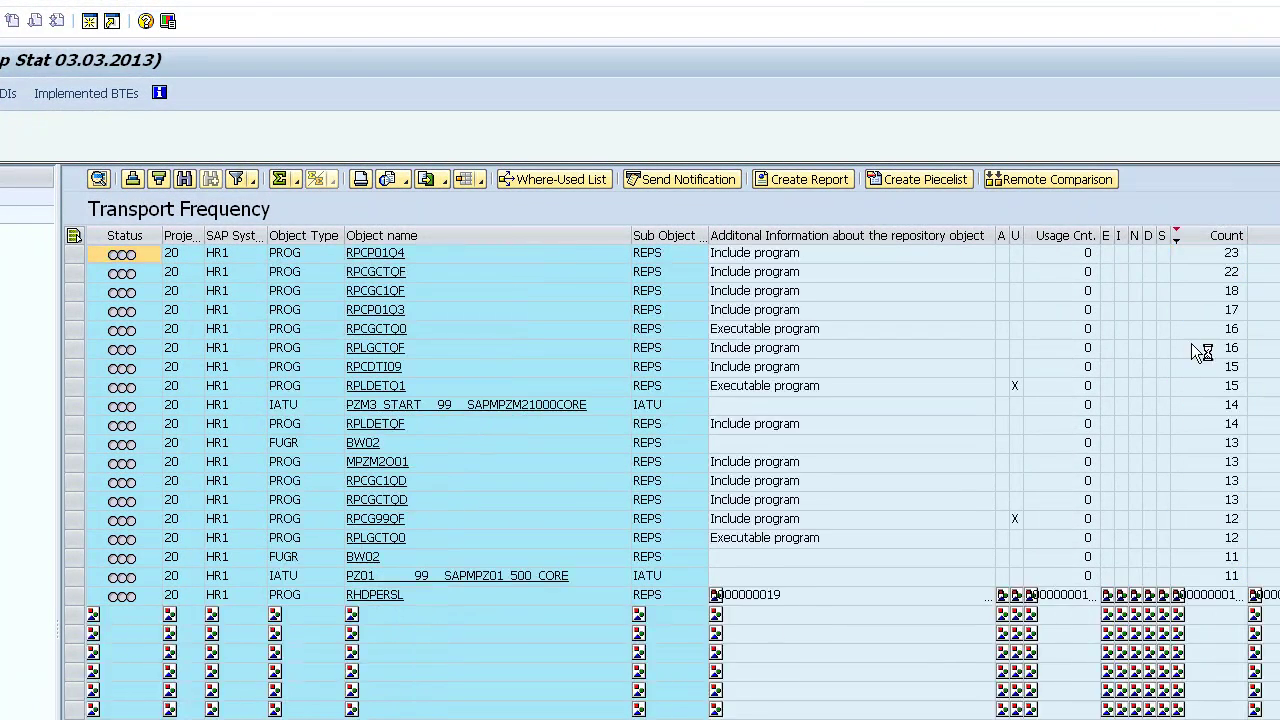